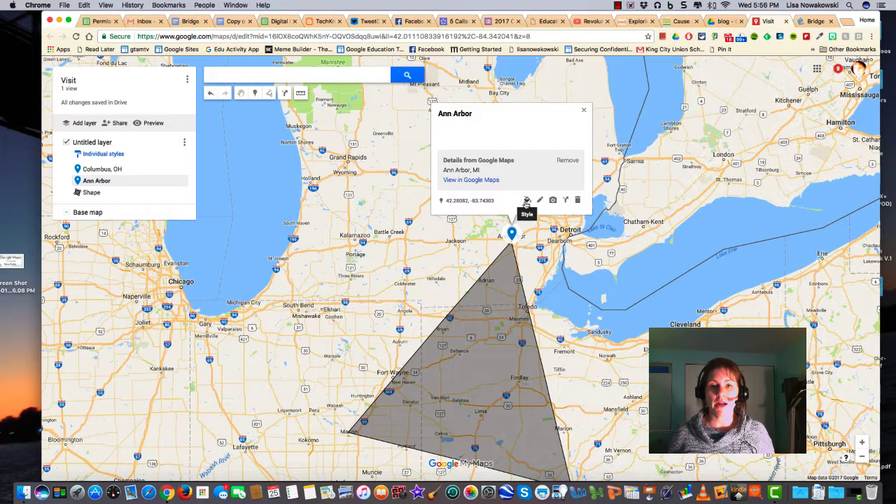
Step: Colour the Ann Arbor pin purple and give it the round camera icon from Popular icons
{"action": "left_click", "coordinate": [526, 201]}
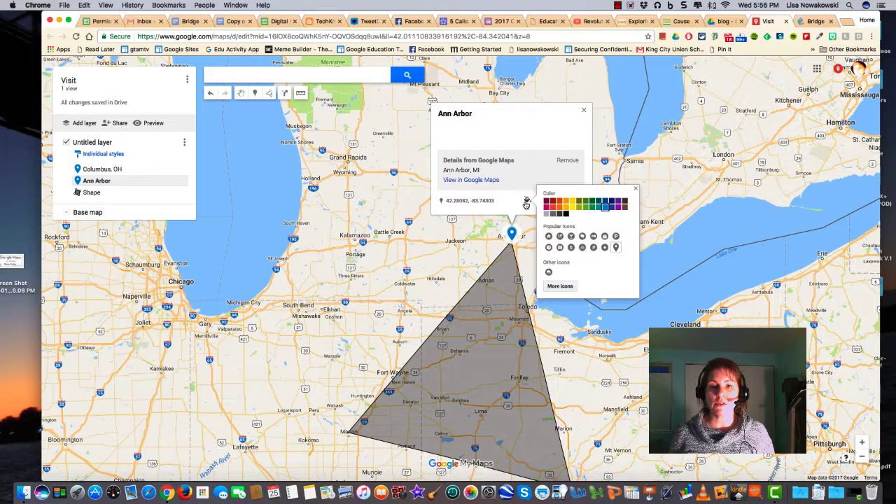
{"action": "left_click", "coordinate": [547, 202]}
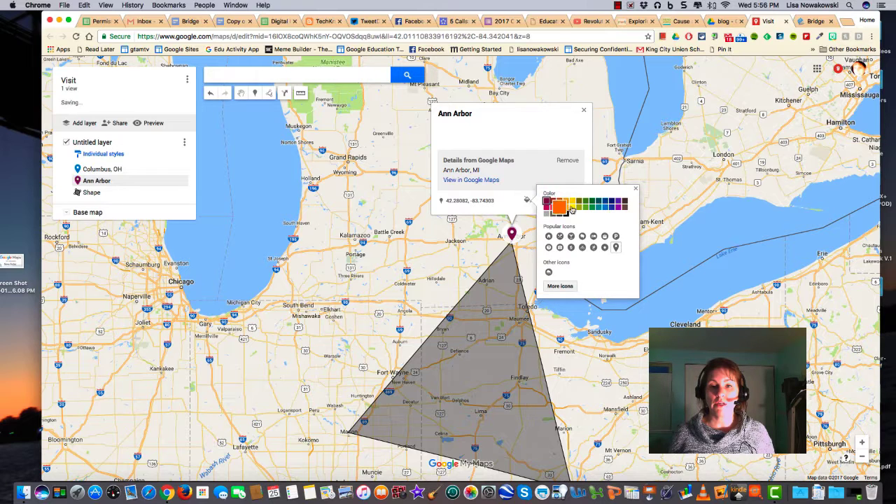
{"action": "left_click", "coordinate": [618, 209]}
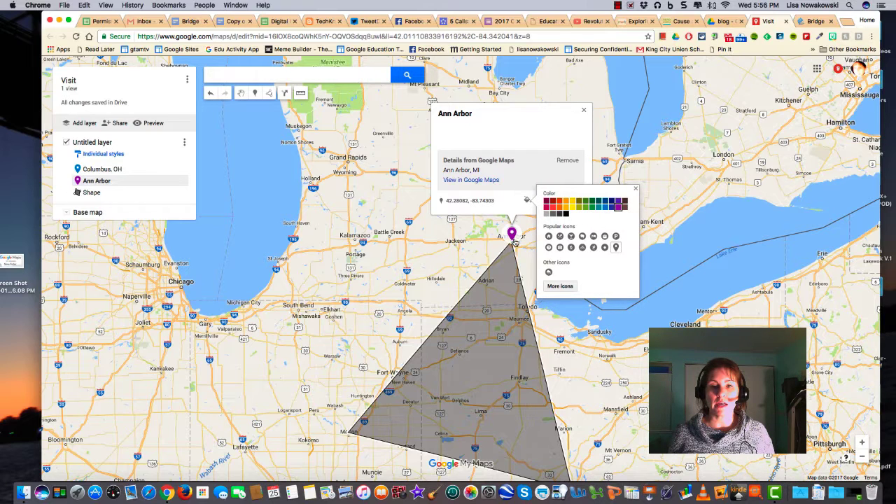
{"action": "left_click", "coordinate": [582, 248]}
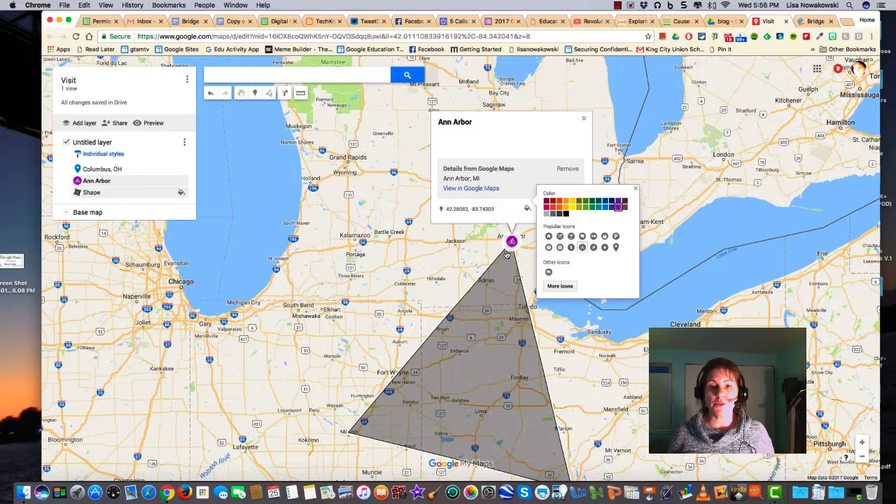
{"action": "mouse_move", "coordinate": [96, 180]}
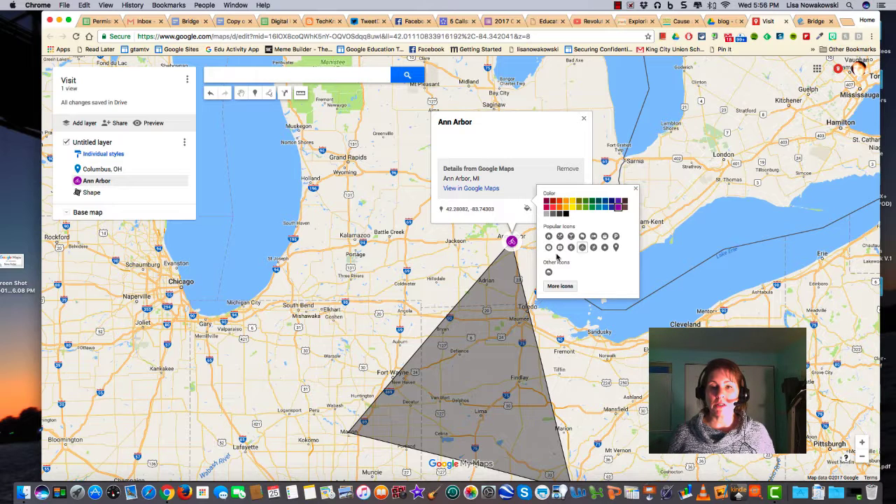
{"action": "left_click", "coordinate": [560, 250]}
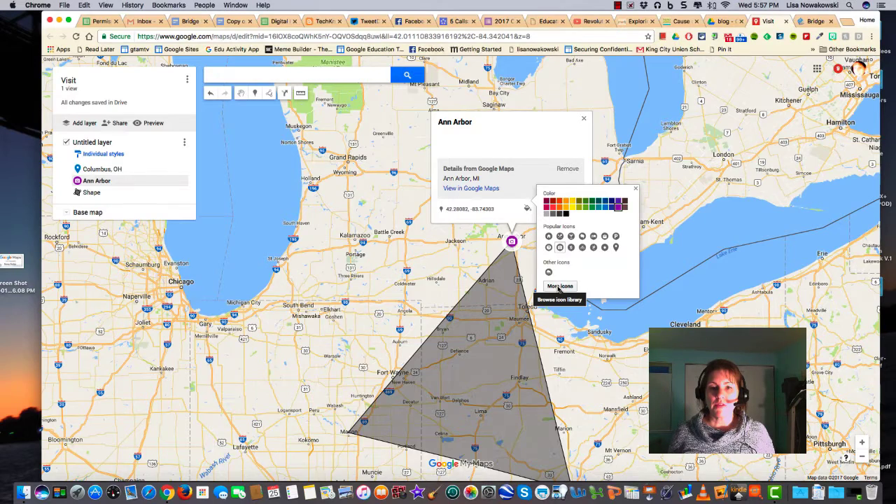
Step: Replace the pin's icon with the Walking icon from Transportation in the full icon set
{"action": "left_click", "coordinate": [560, 287]}
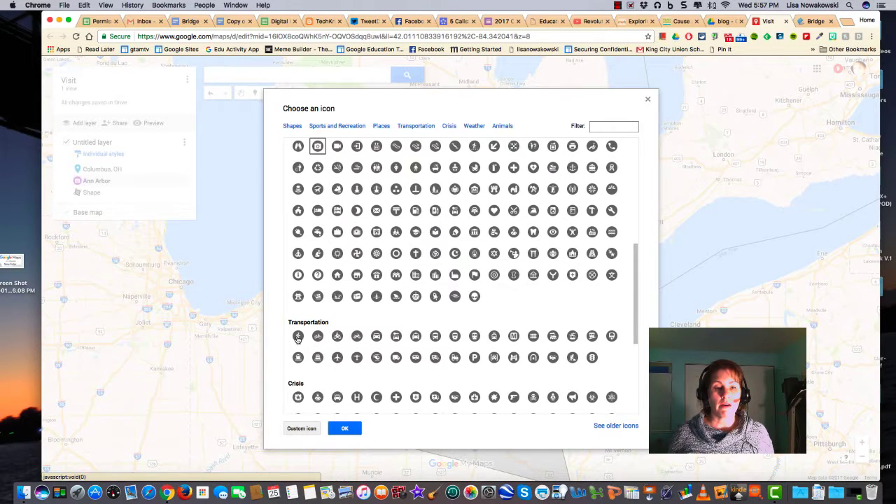
{"action": "left_click", "coordinate": [298, 338]}
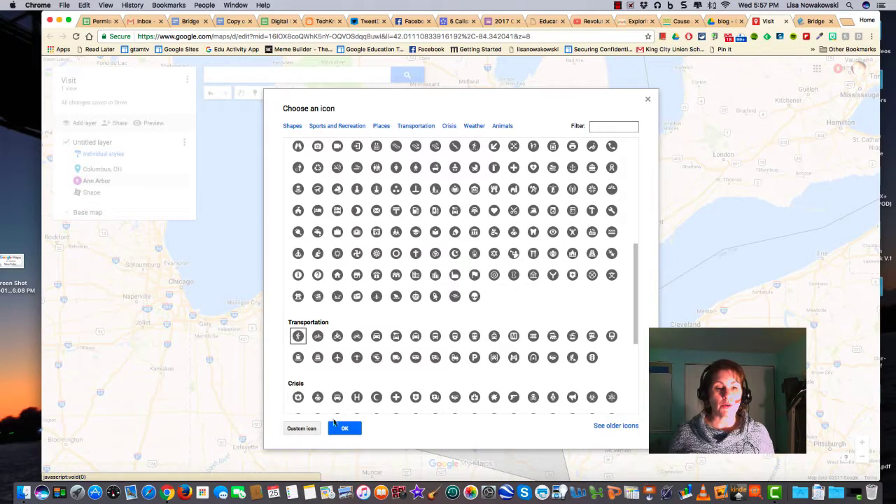
{"action": "left_click", "coordinate": [346, 428]}
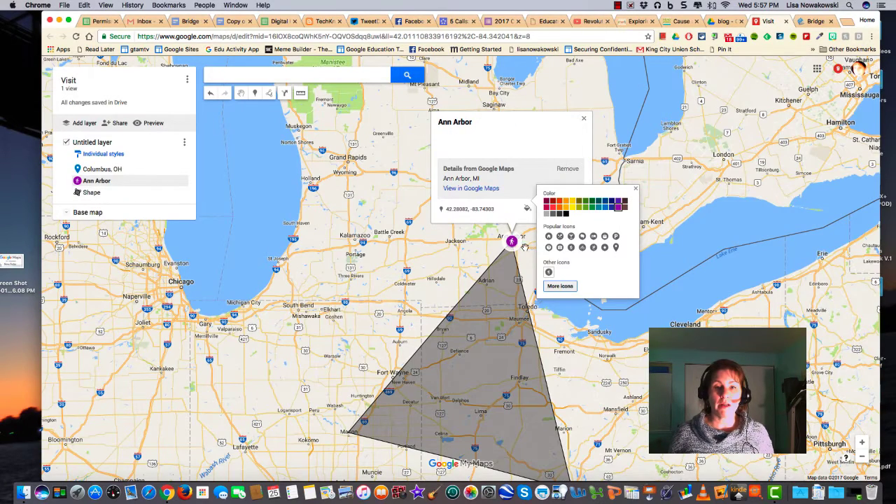
{"action": "mouse_move", "coordinate": [512, 242]}
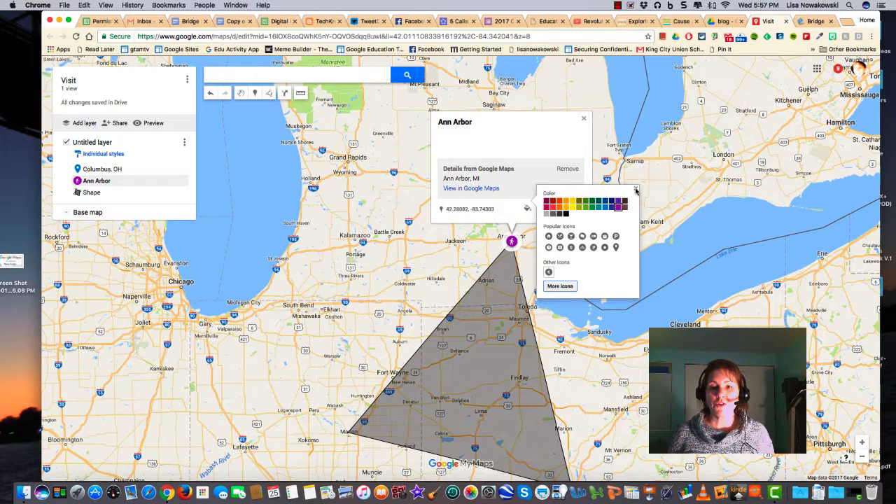
{"action": "left_click", "coordinate": [636, 191]}
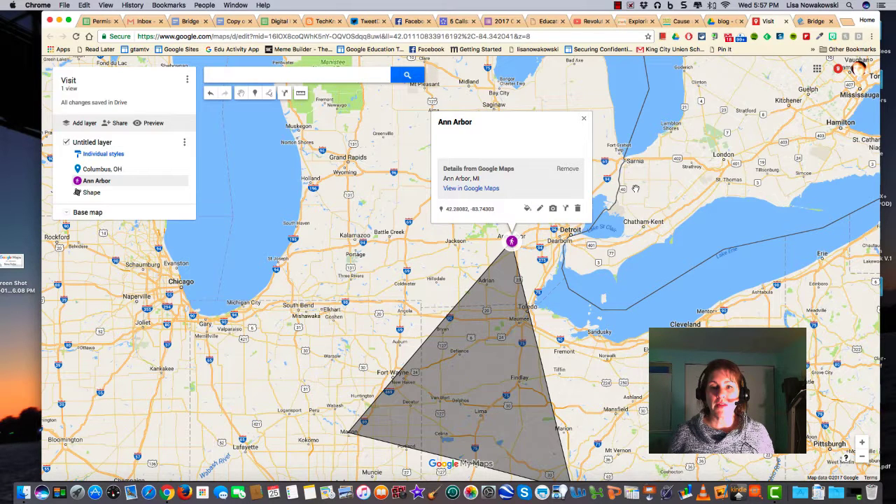
Step: Rename the pin 'Ann Arbor, MI', add the description 'The Big House', and save
{"action": "left_click", "coordinate": [540, 212]}
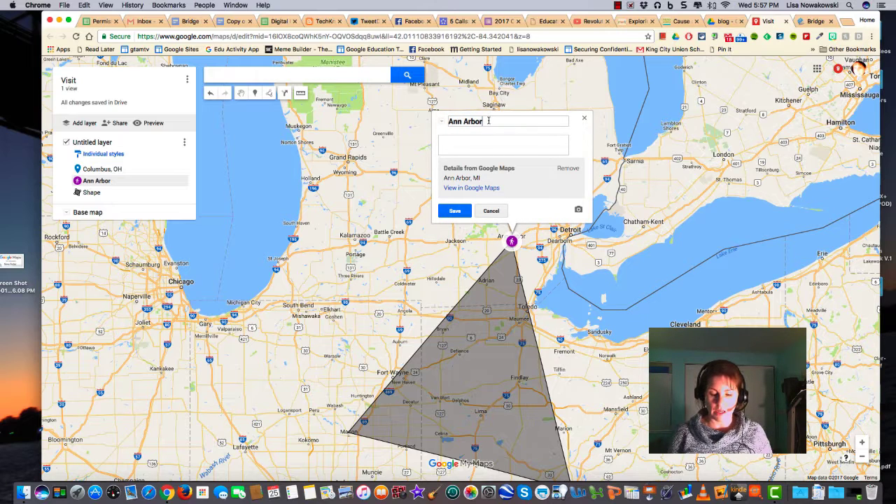
{"action": "type", "text": ", MI"}
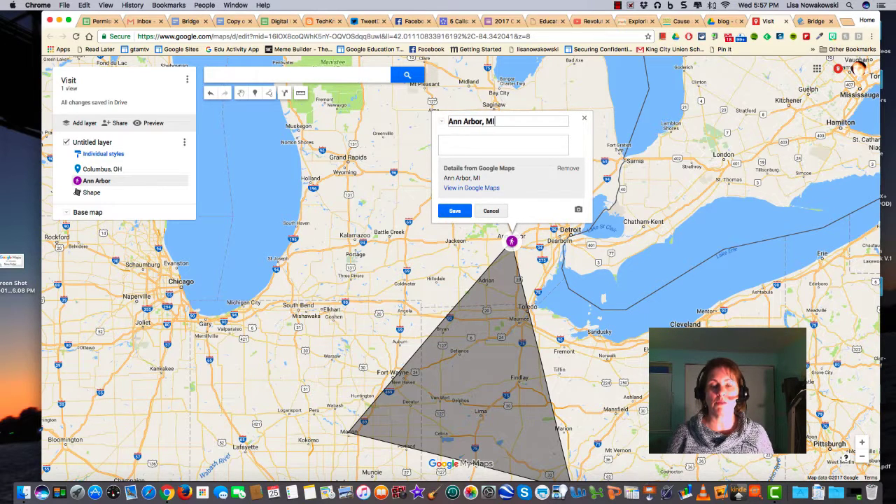
{"action": "left_click", "coordinate": [479, 142]}
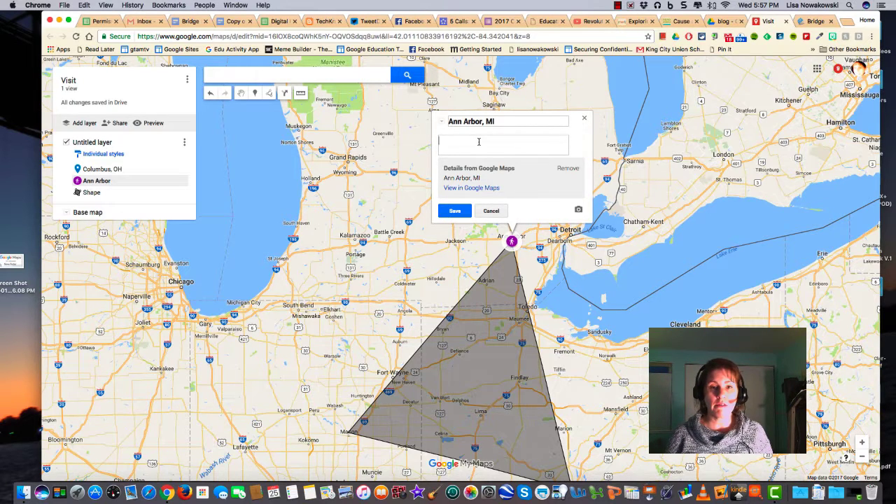
{"action": "type", "text": "The Big House"}
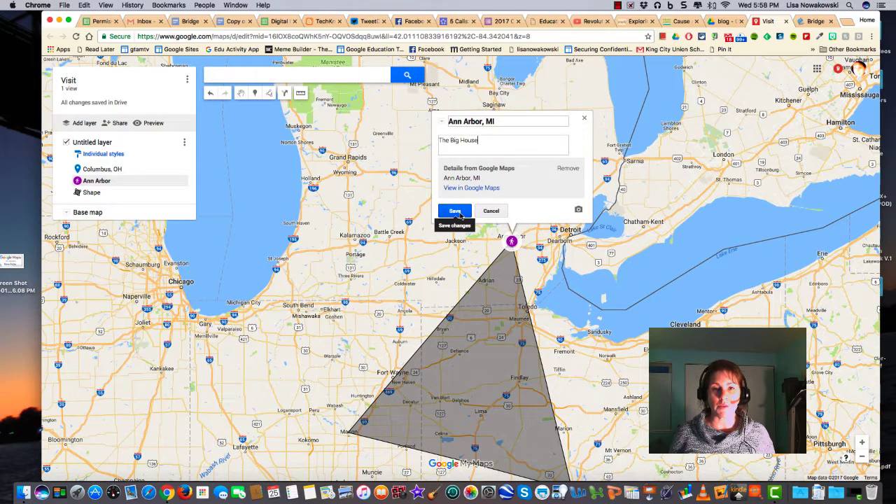
{"action": "left_click", "coordinate": [457, 212]}
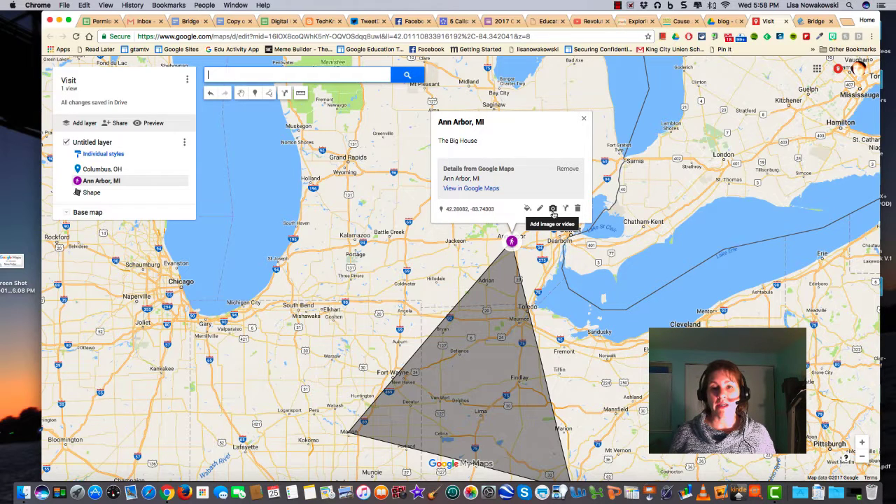
Step: Attach the Ann Arbor sign photo from a Google Image Search for 'Ann Arbor'
{"action": "left_click", "coordinate": [553, 209]}
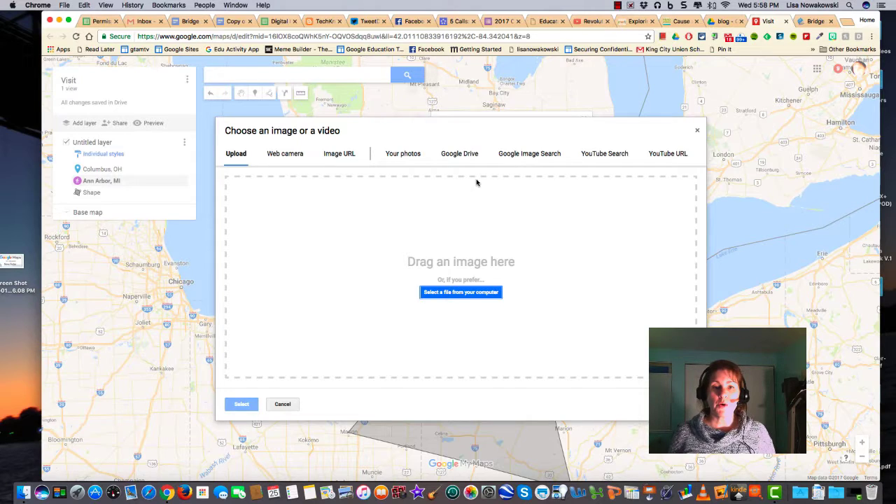
{"action": "left_click", "coordinate": [530, 155]}
{"action": "type", "text": "Ann Arbor"}
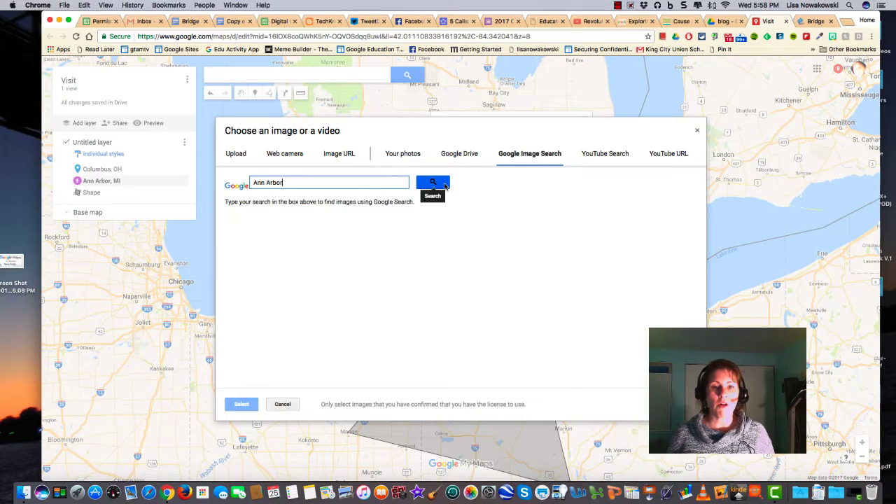
{"action": "left_click", "coordinate": [442, 185]}
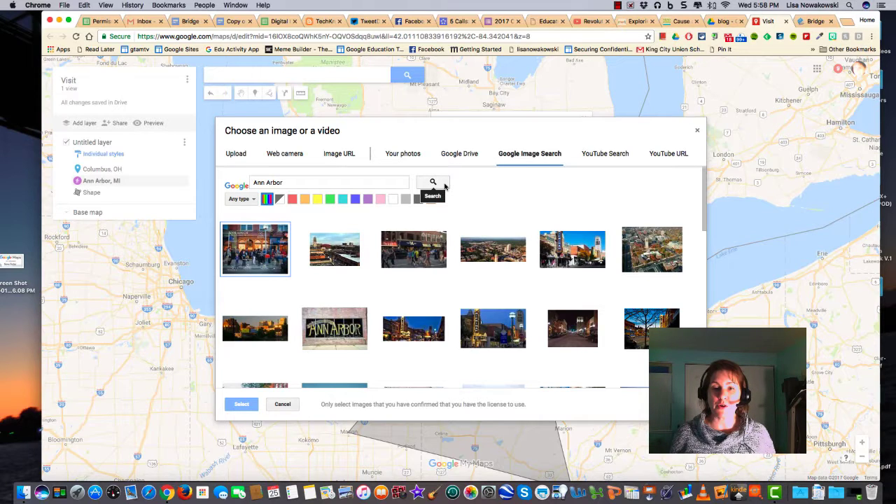
{"action": "mouse_move", "coordinate": [334, 327]}
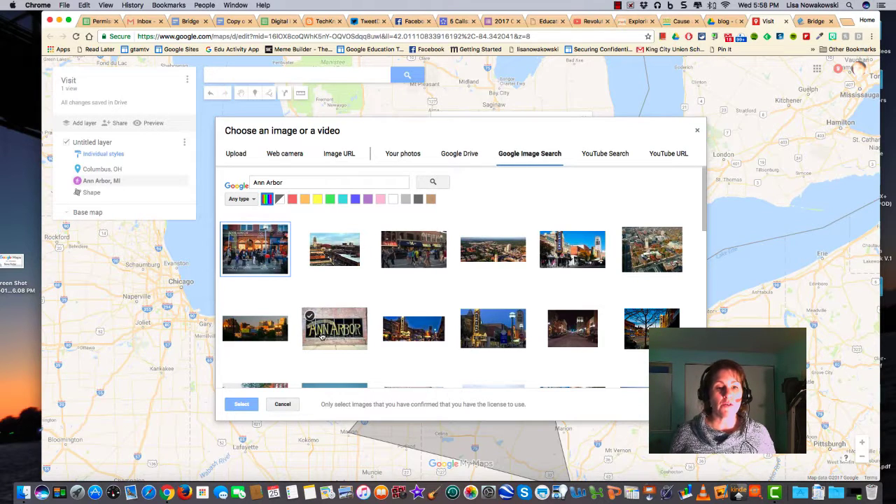
{"action": "left_click", "coordinate": [321, 337]}
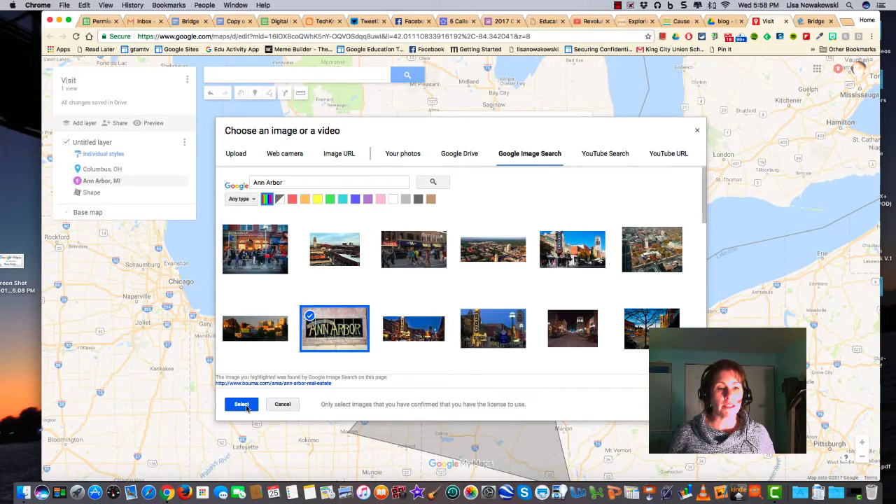
{"action": "left_click", "coordinate": [242, 405]}
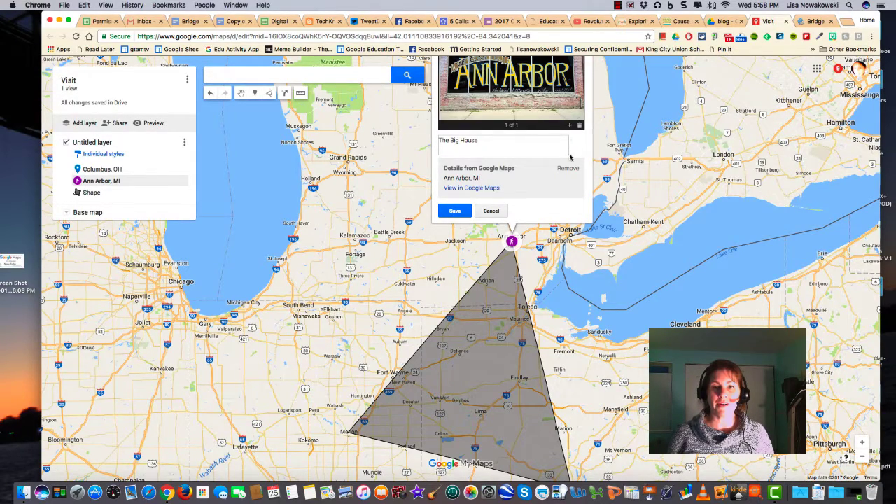
Step: Attach the autumn trees-reflected-in-water photo from the image search results as the second image
{"action": "scroll", "coordinate": [627, 147], "scroll_direction": "up", "scroll_amount": 2}
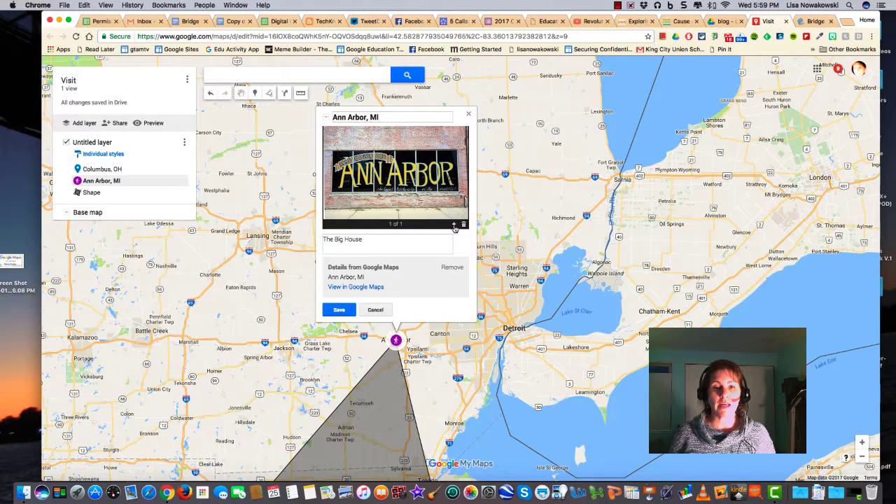
{"action": "left_click", "coordinate": [454, 225]}
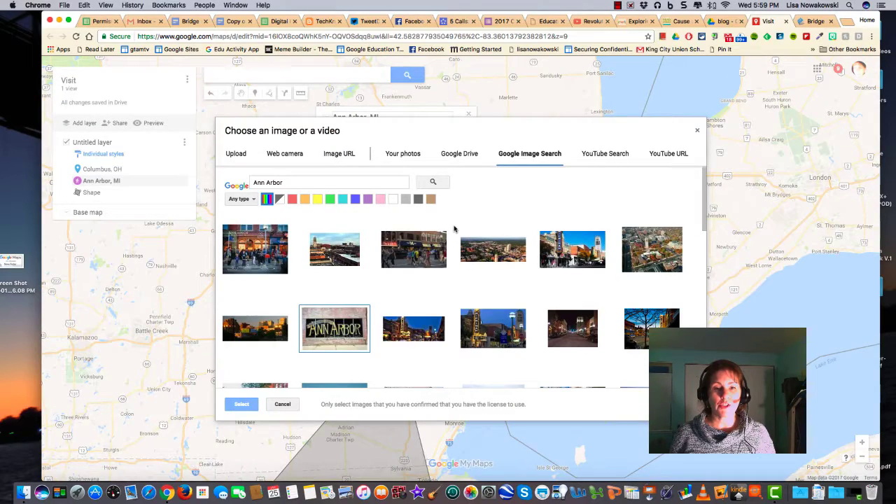
{"action": "scroll", "coordinate": [443, 289], "scroll_direction": "down", "scroll_amount": 2}
{"action": "scroll", "coordinate": [443, 289], "scroll_direction": "down", "scroll_amount": 2}
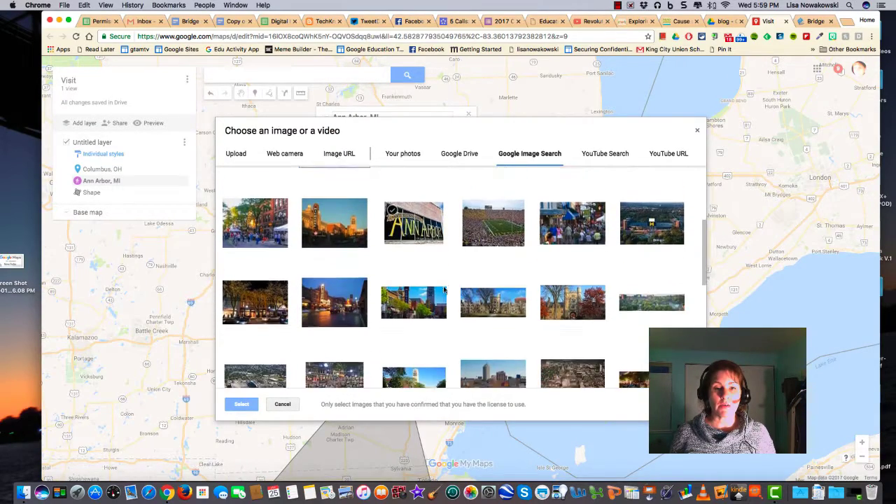
{"action": "scroll", "coordinate": [443, 289], "scroll_direction": "down", "scroll_amount": 2}
{"action": "scroll", "coordinate": [444, 289], "scroll_direction": "down", "scroll_amount": 1}
{"action": "scroll", "coordinate": [443, 289], "scroll_direction": "down", "scroll_amount": 1}
{"action": "scroll", "coordinate": [443, 289], "scroll_direction": "down", "scroll_amount": 1}
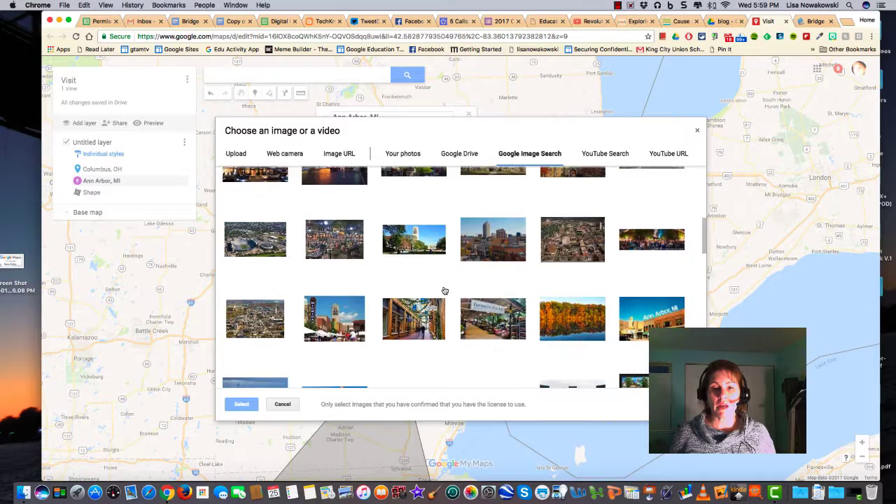
{"action": "scroll", "coordinate": [443, 289], "scroll_direction": "down", "scroll_amount": 1}
{"action": "left_click", "coordinate": [657, 312]}
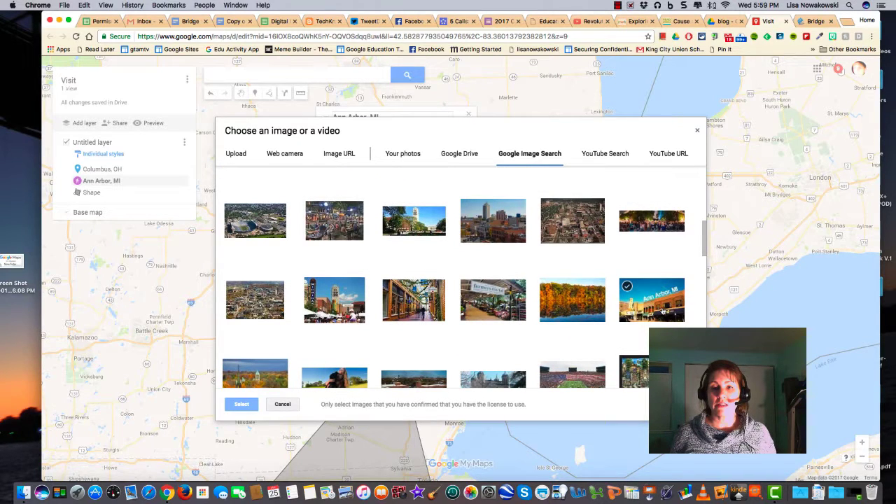
{"action": "left_click", "coordinate": [575, 305]}
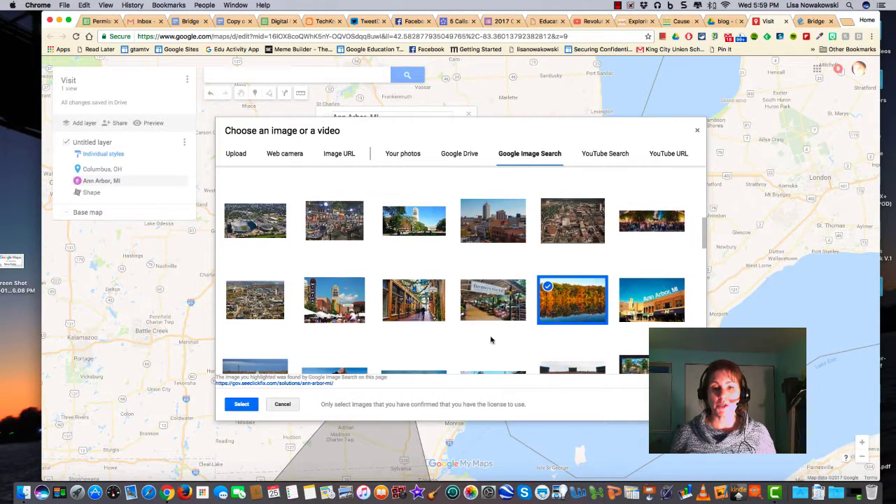
{"action": "left_click", "coordinate": [234, 404]}
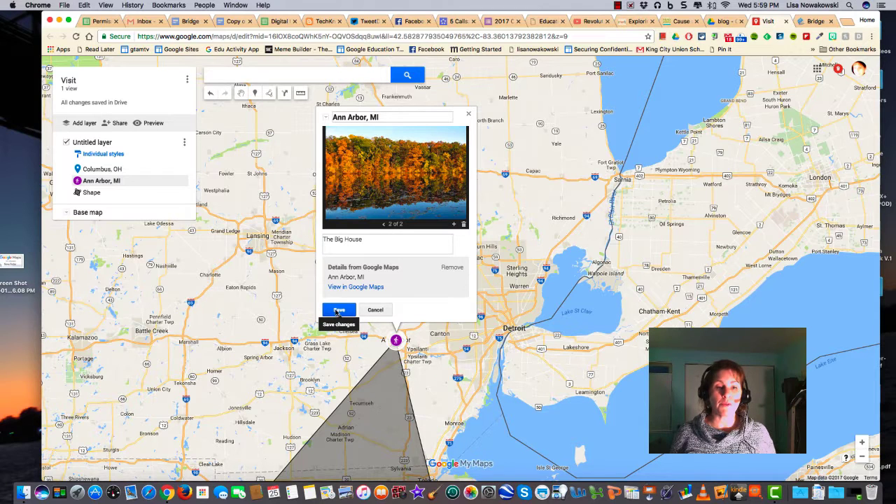
Step: Save the Ann Arbor pin's edits, including both photos and the description
{"action": "left_click", "coordinate": [337, 312]}
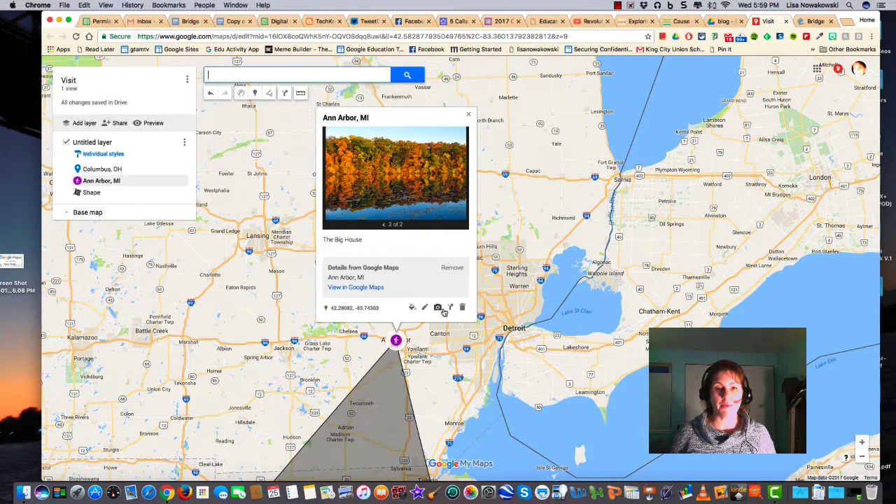